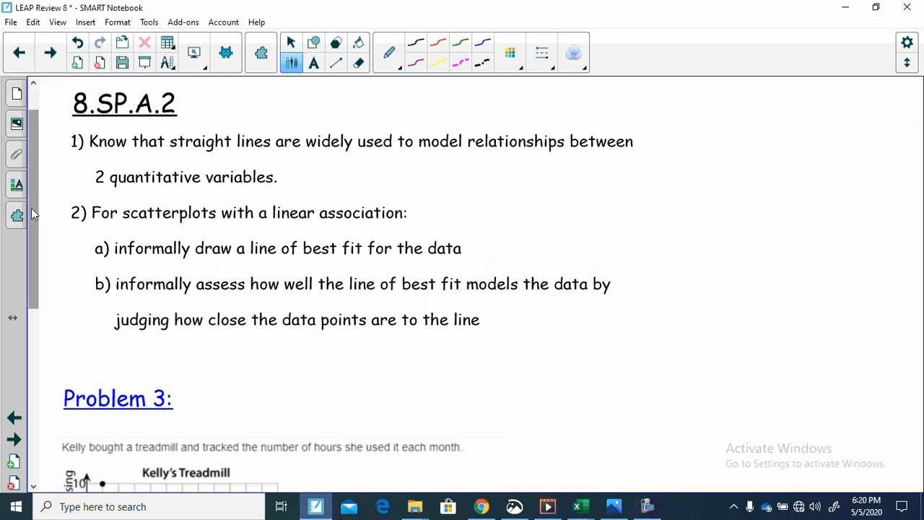
pyautogui.moveTo(31, 208); pyautogui.dragTo(29, 370)
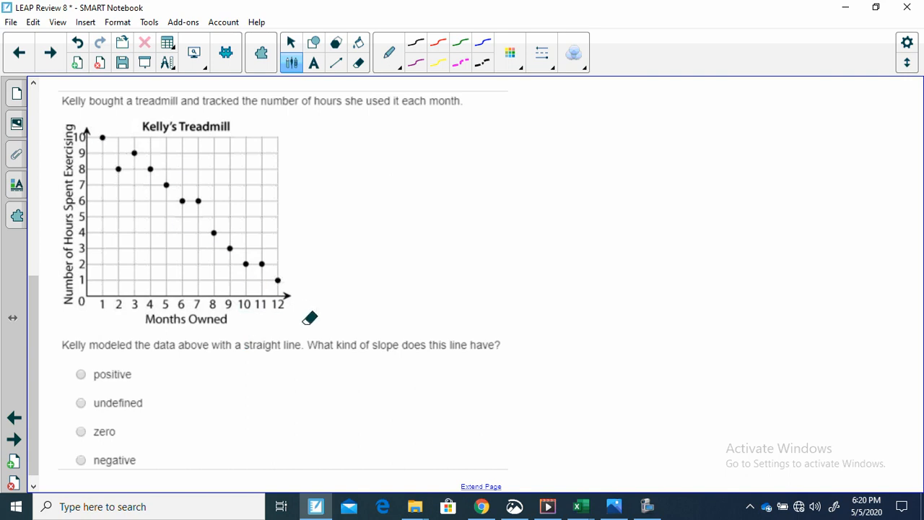
pyautogui.scroll(-1, 462, 268)
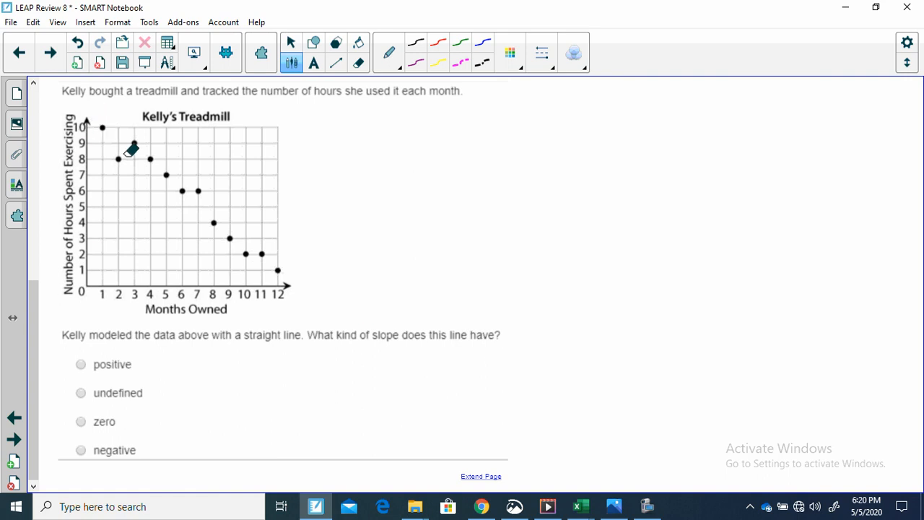
# Draw a thin straight line of best fit from (1,10) to (12,1)
pyautogui.click(337, 64)
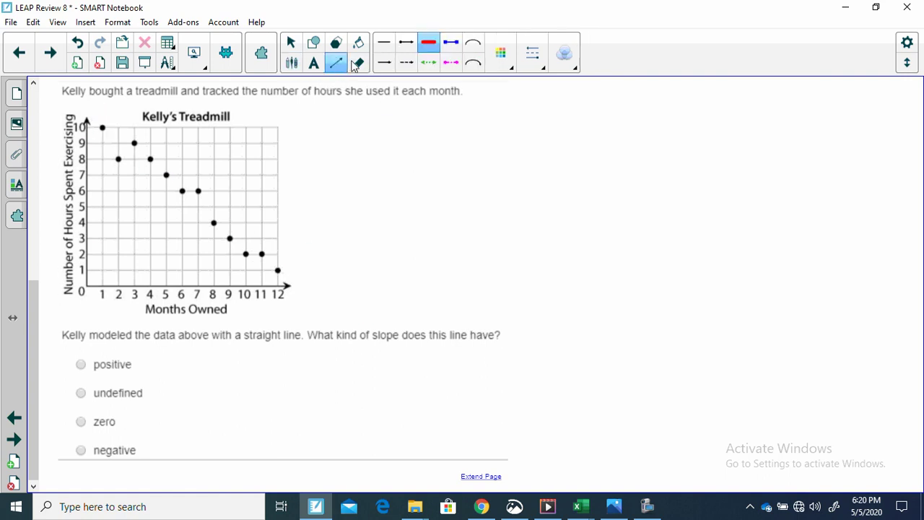
pyautogui.click(532, 52)
pyautogui.click(281, 127)
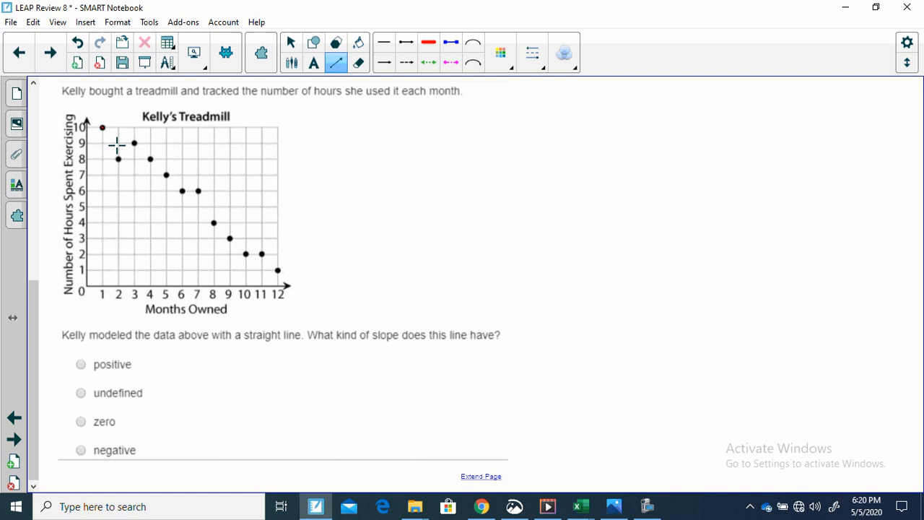
pyautogui.moveTo(102, 128); pyautogui.dragTo(278, 272)
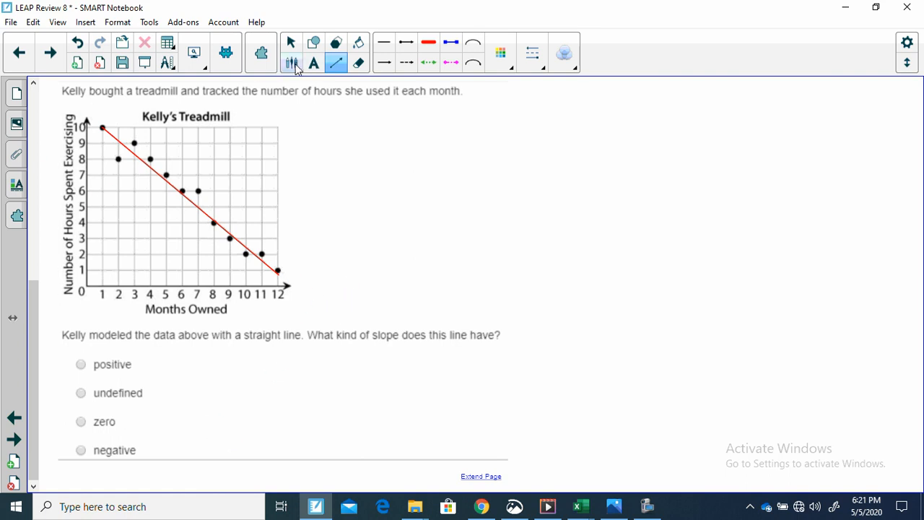
# Circle the 'negative' slope answer with the freehand pen
pyautogui.click(292, 63)
pyautogui.moveTo(87, 444); pyautogui.dragTo(89, 439)
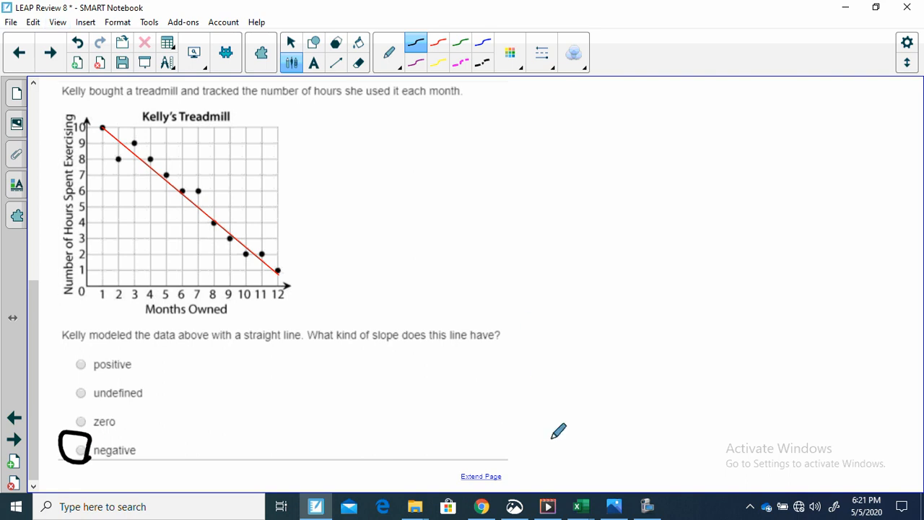
pyautogui.click(649, 507)
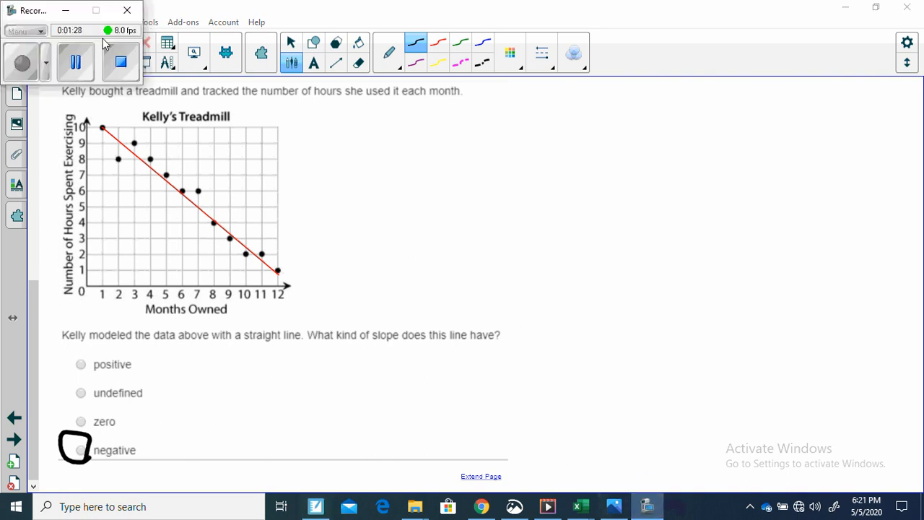